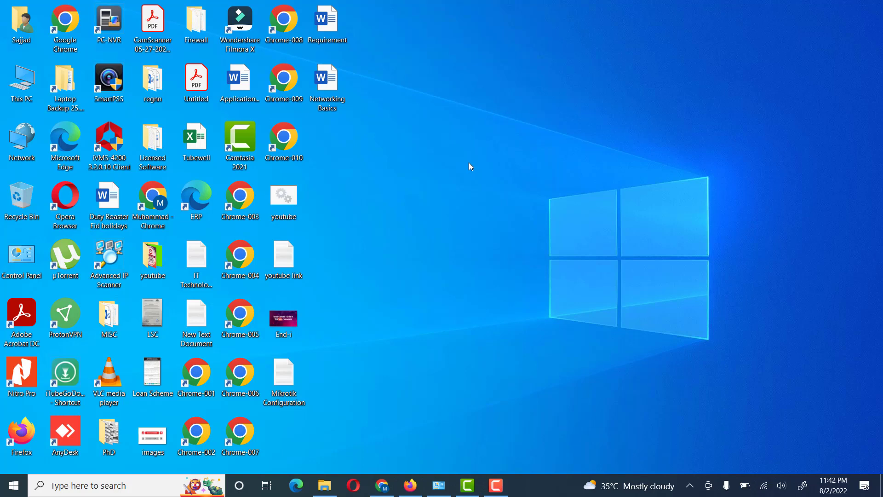
Step: Launch the Settings app from the Start menu
{"action": "left_click", "coordinate": [14, 485]}
{"action": "left_click", "coordinate": [15, 432]}
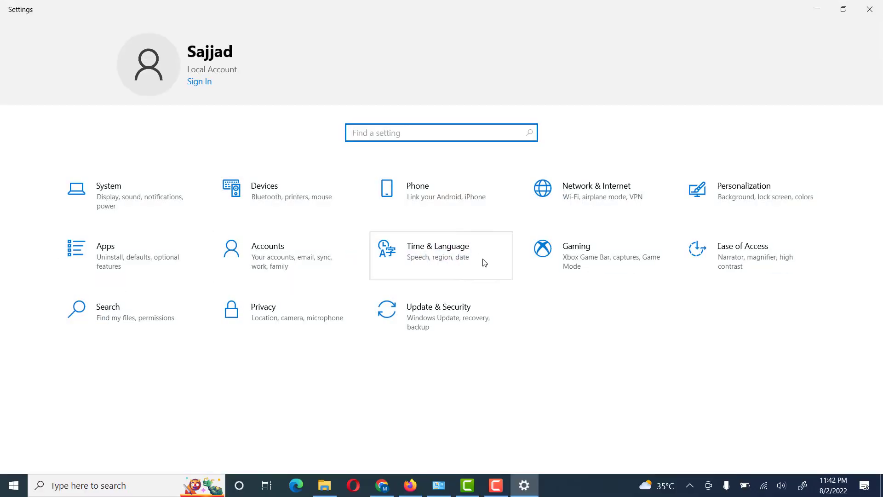
Step: Go to Accounts > Family & other users in Settings
{"action": "left_click", "coordinate": [277, 259]}
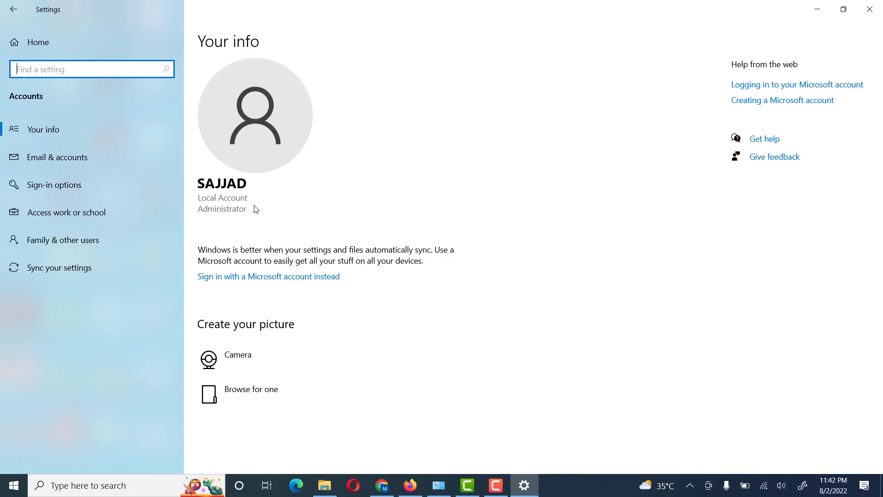
{"action": "left_click", "coordinate": [57, 244]}
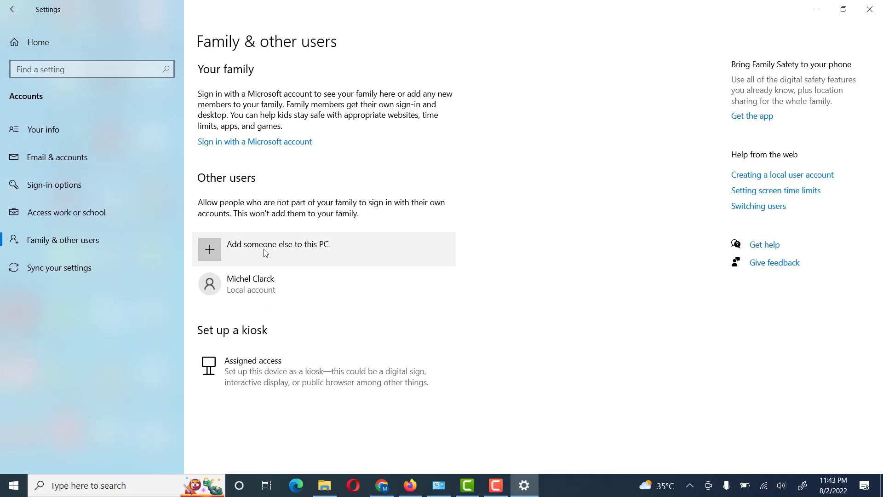
Step: Add someone else to this PC without sign-in information or a Microsoft account
{"action": "left_click", "coordinate": [295, 251]}
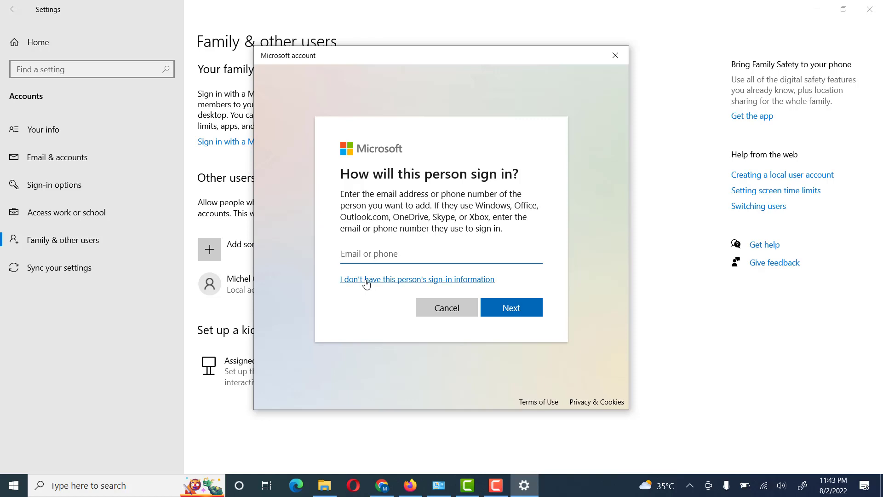
{"action": "left_click", "coordinate": [367, 282]}
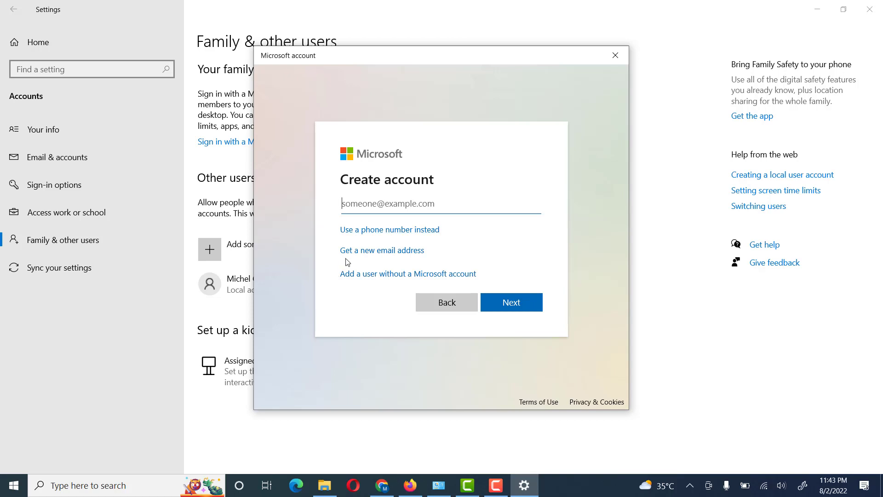
{"action": "left_click", "coordinate": [406, 275]}
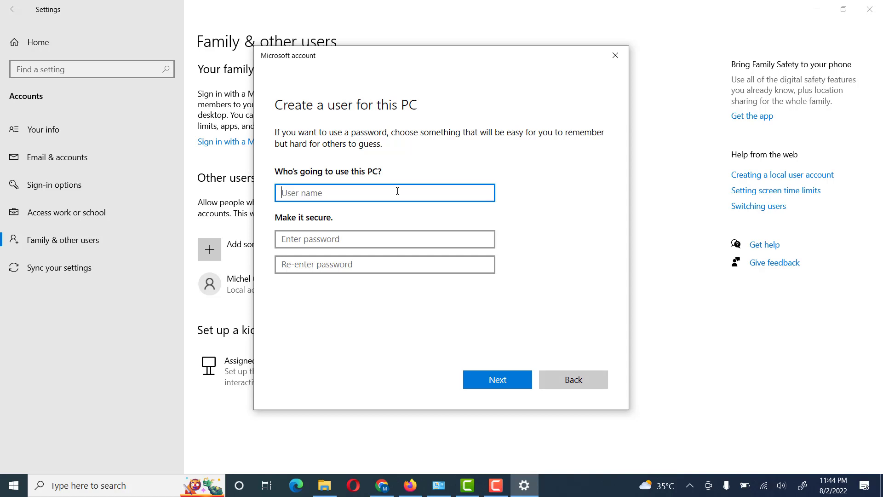
Step: Enter the new user's full name and an 8-character password, confirmed twice
{"action": "left_click", "coordinate": [343, 240]}
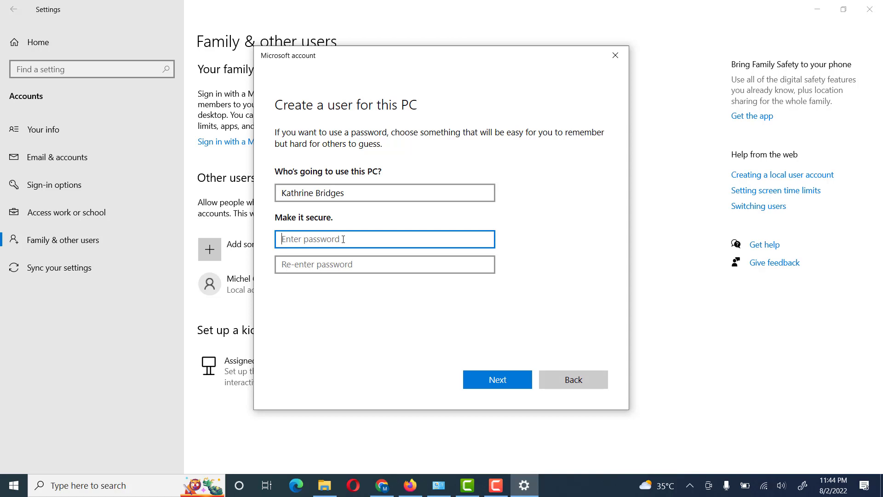
{"action": "type", "text": "•••••••"}
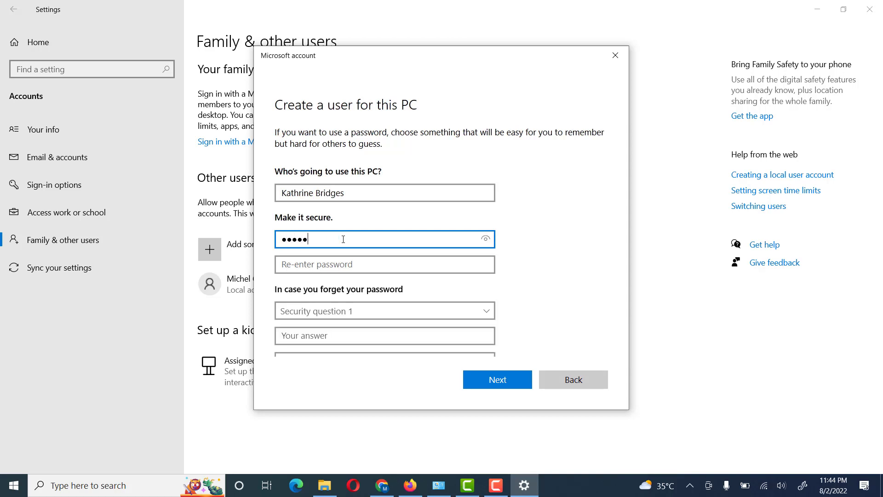
{"action": "type", "text": "•"}
{"action": "key", "text": "Tab"}
{"action": "type", "text": "••••••"}
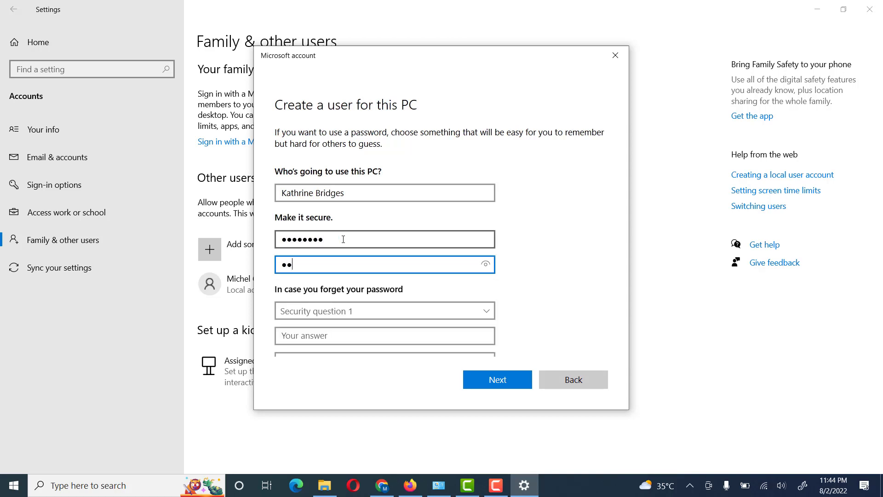
{"action": "type", "text": "••"}
{"action": "scroll", "coordinate": [395, 248], "scroll_direction": "down", "scroll_amount": 2}
Step: Choose the childhood nickname and where-parents-met security questions and type their answers
{"action": "left_click", "coordinate": [365, 216]}
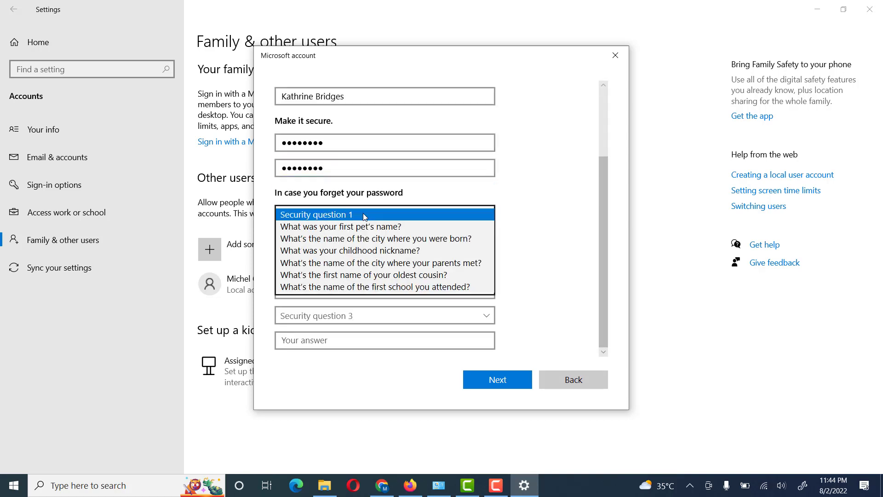
{"action": "left_click", "coordinate": [364, 249]}
{"action": "left_click", "coordinate": [339, 244]}
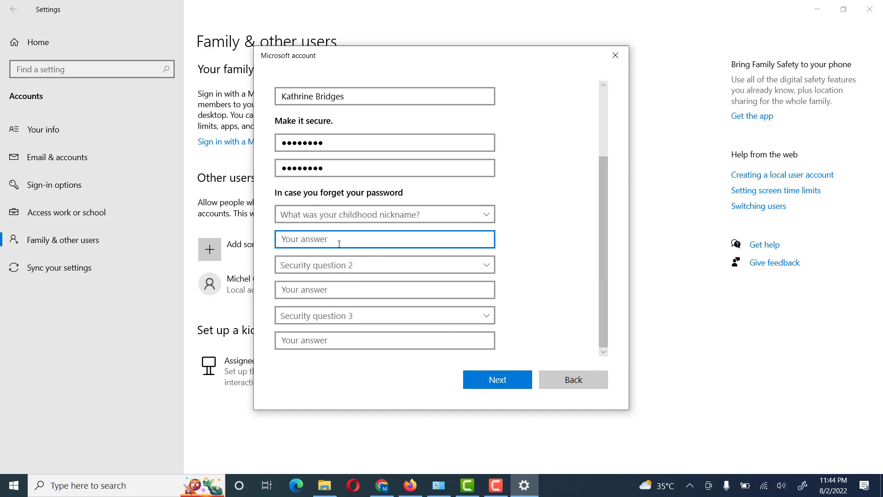
{"action": "left_click", "coordinate": [317, 268]}
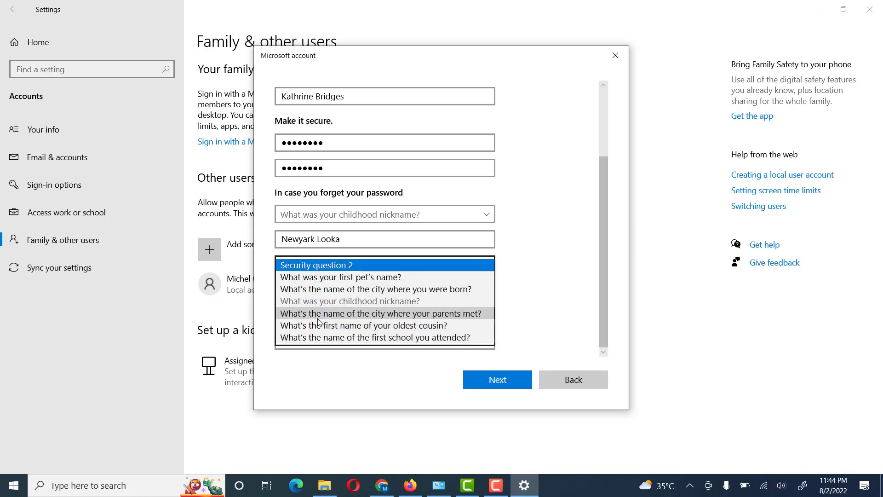
{"action": "left_click", "coordinate": [318, 317]}
{"action": "left_click", "coordinate": [311, 291]}
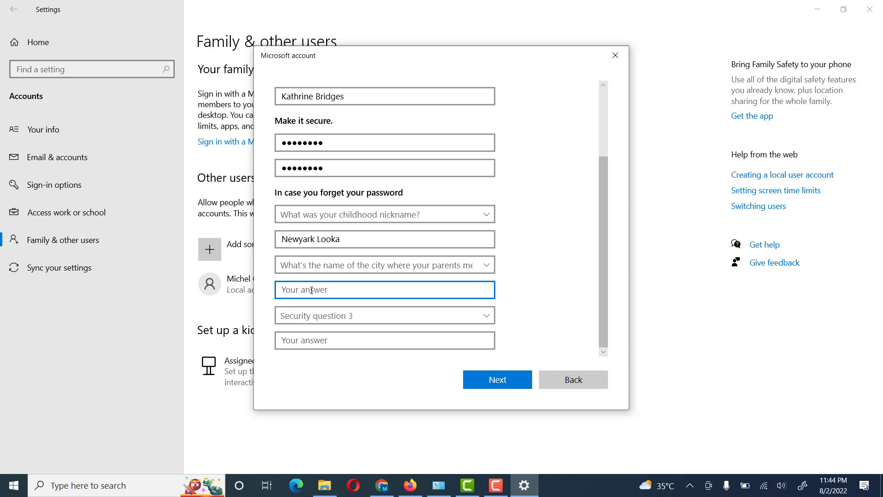
Step: Choose the birth city security question, answer it, and create the user
{"action": "left_click", "coordinate": [316, 317]}
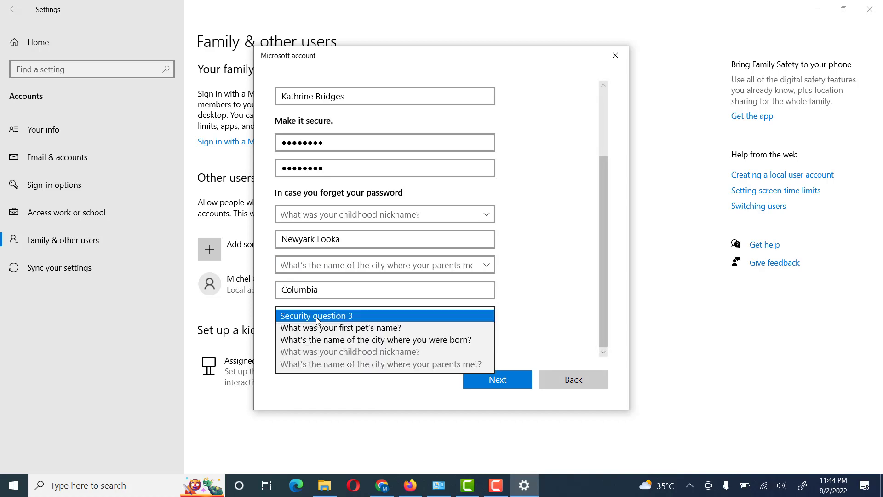
{"action": "left_click", "coordinate": [323, 344]}
{"action": "left_click", "coordinate": [321, 341]}
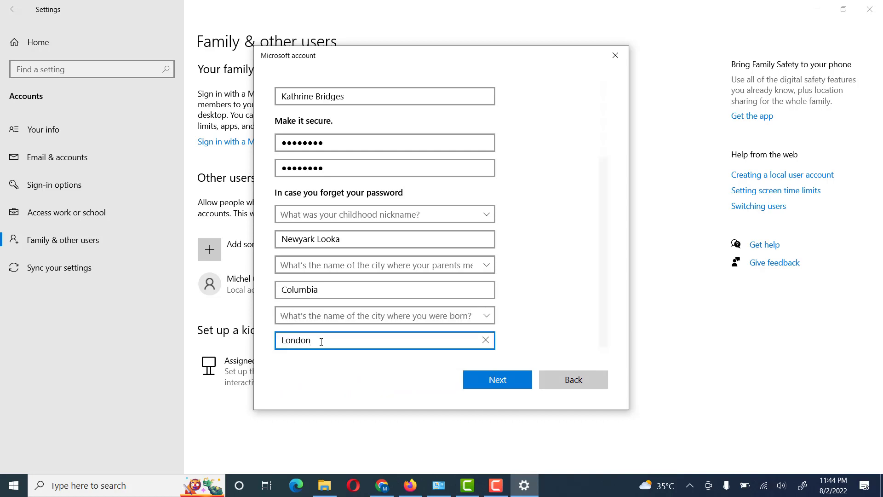
{"action": "left_click", "coordinate": [509, 391]}
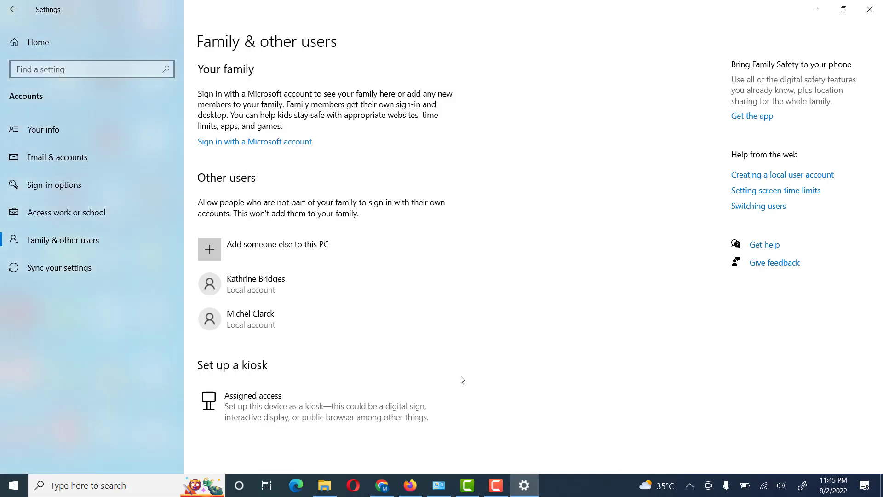
Step: Change the new user's account type to Administrator
{"action": "left_click", "coordinate": [236, 283]}
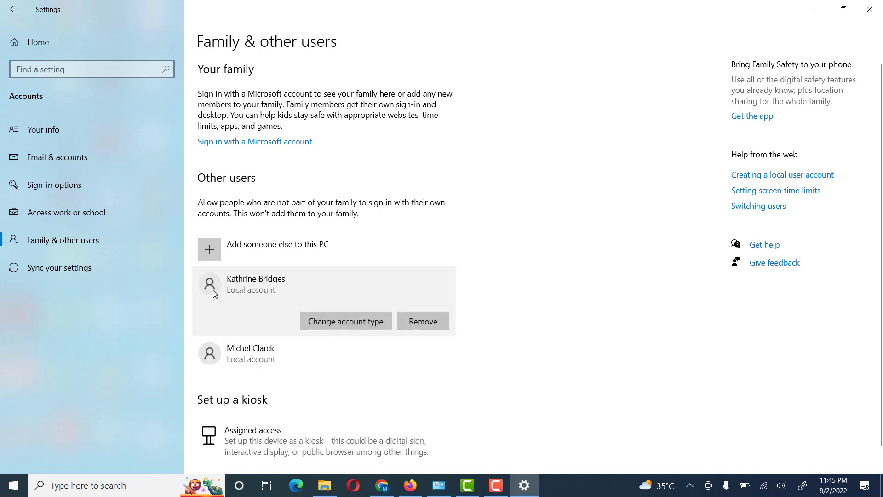
{"action": "left_click", "coordinate": [327, 326]}
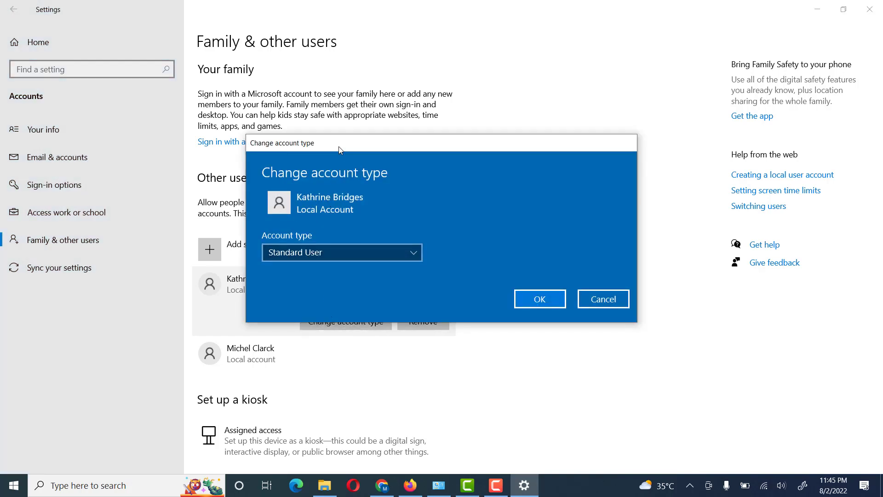
{"action": "left_click", "coordinate": [324, 220]}
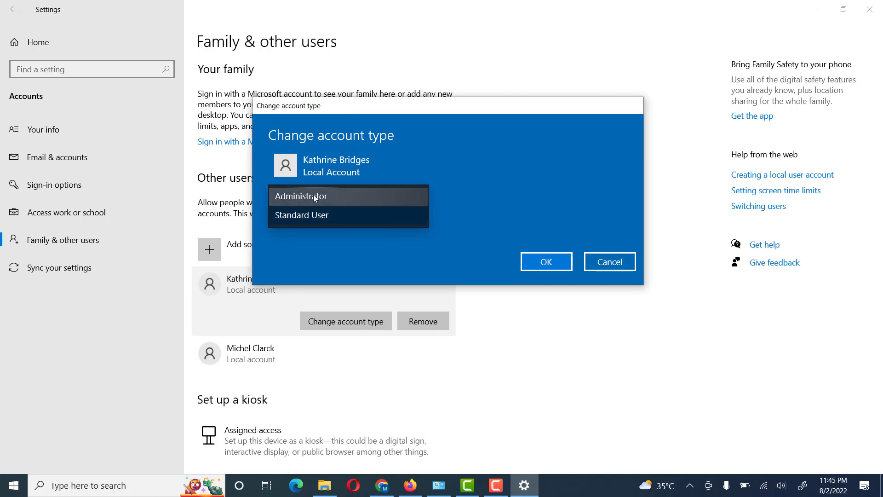
{"action": "left_click", "coordinate": [319, 201]}
{"action": "left_click", "coordinate": [557, 261]}
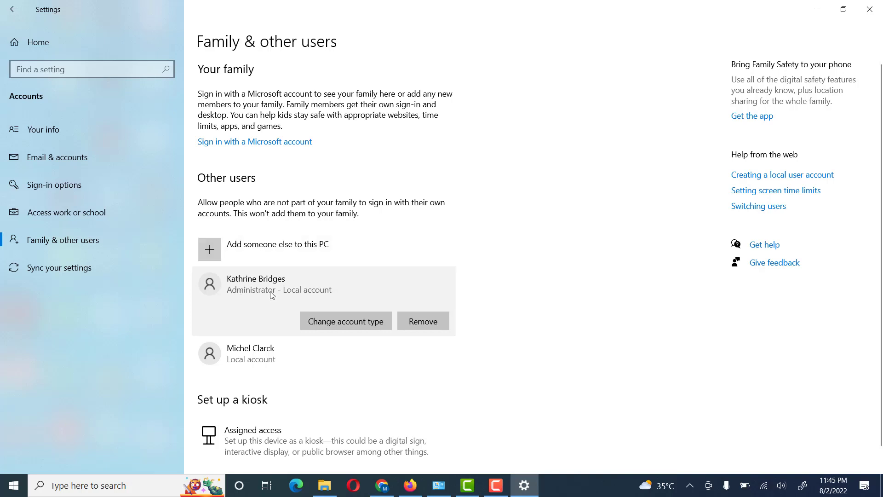
Step: Review the other local user's options, then minimize Settings and restore Control Panel
{"action": "left_click", "coordinate": [258, 360]}
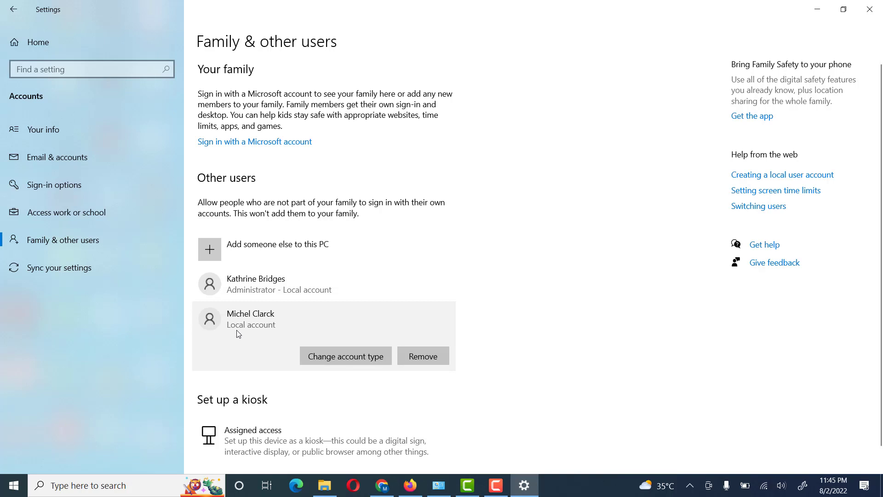
{"action": "left_click", "coordinate": [250, 293]}
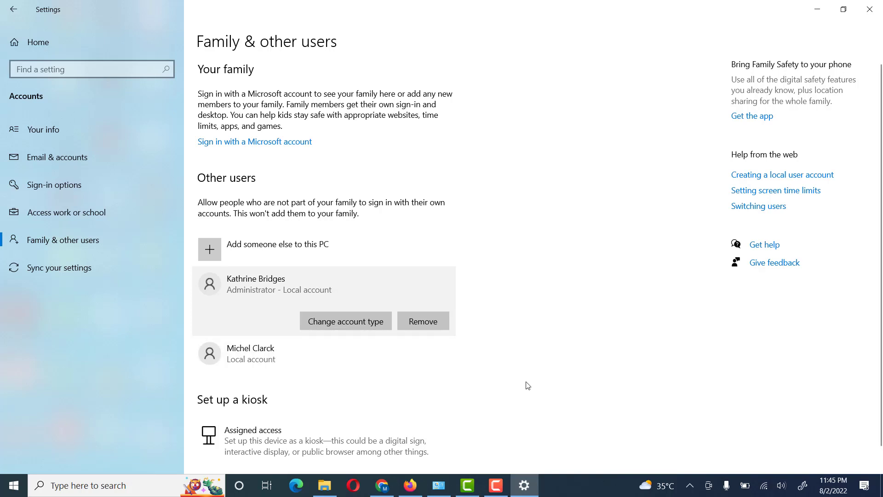
{"action": "left_click", "coordinate": [815, 8]}
{"action": "left_click", "coordinate": [438, 485]}
{"action": "key", "text": "alt+Right"}
Step: Open Control Panel's User Accounts and list all accounts on this PC
{"action": "left_click", "coordinate": [10, 24]}
{"action": "left_click", "coordinate": [814, 7]}
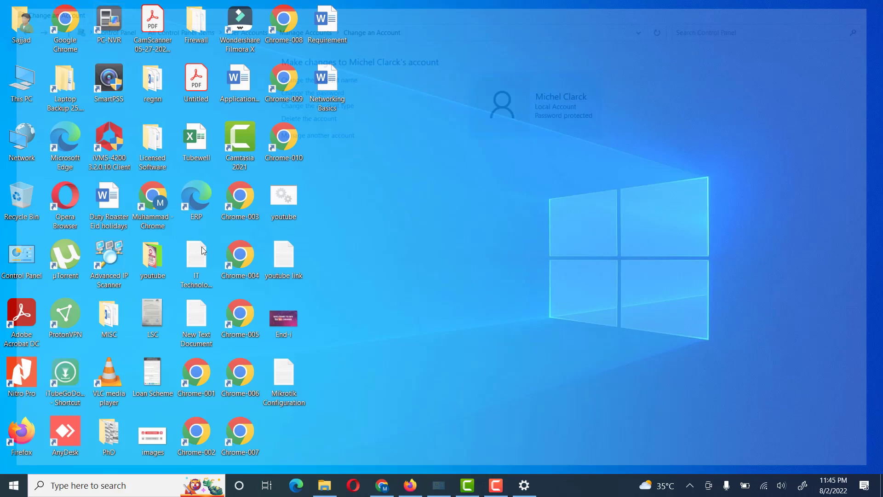
{"action": "double_click", "coordinate": [10, 257]}
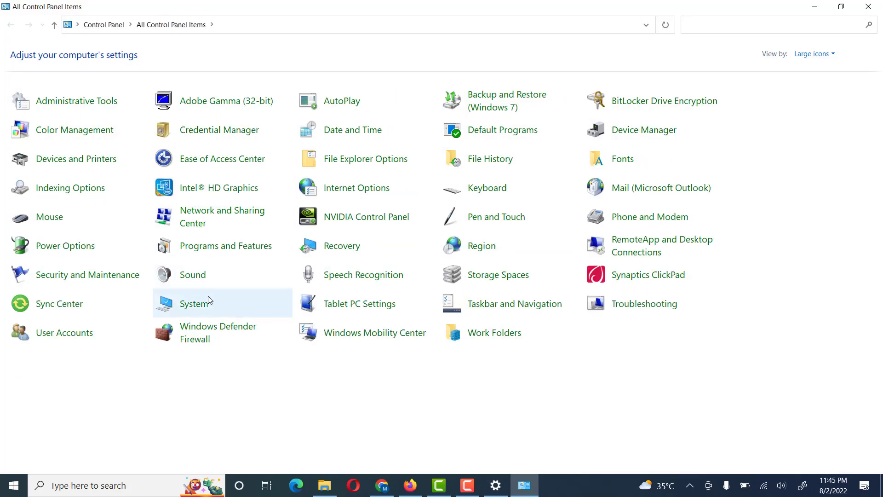
{"action": "left_click", "coordinate": [91, 336]}
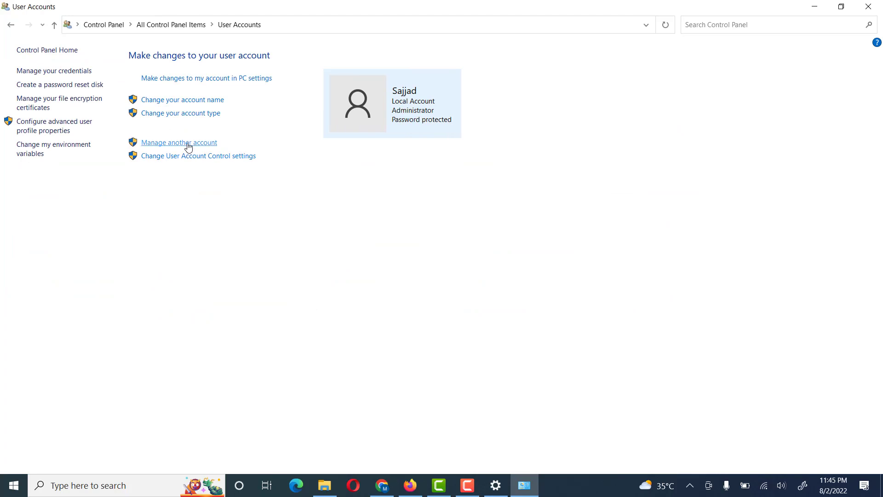
{"action": "left_click", "coordinate": [188, 143]}
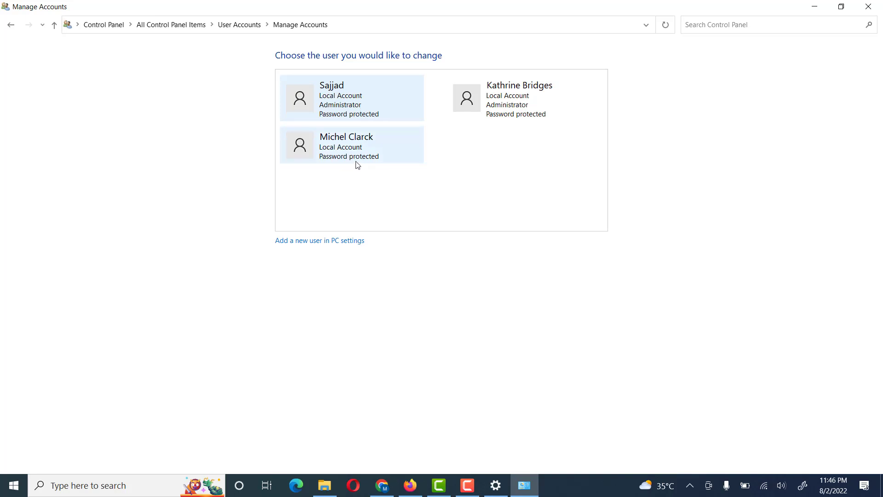
Step: Set the second local user's account type to Administrator
{"action": "left_click", "coordinate": [340, 154]}
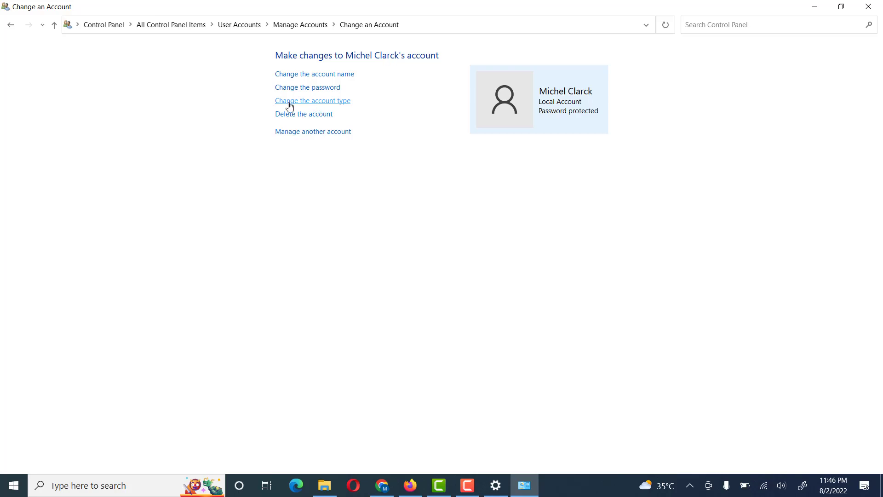
{"action": "left_click", "coordinate": [319, 105]}
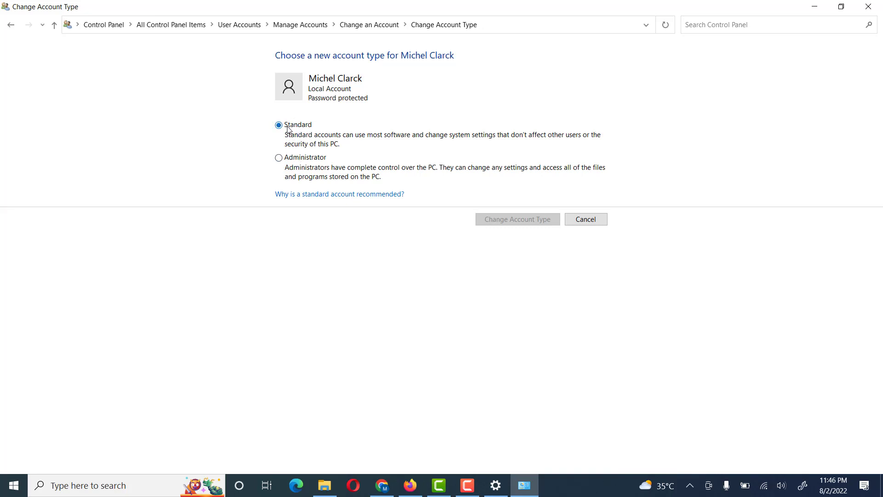
{"action": "left_click", "coordinate": [295, 156]}
{"action": "left_click", "coordinate": [526, 223]}
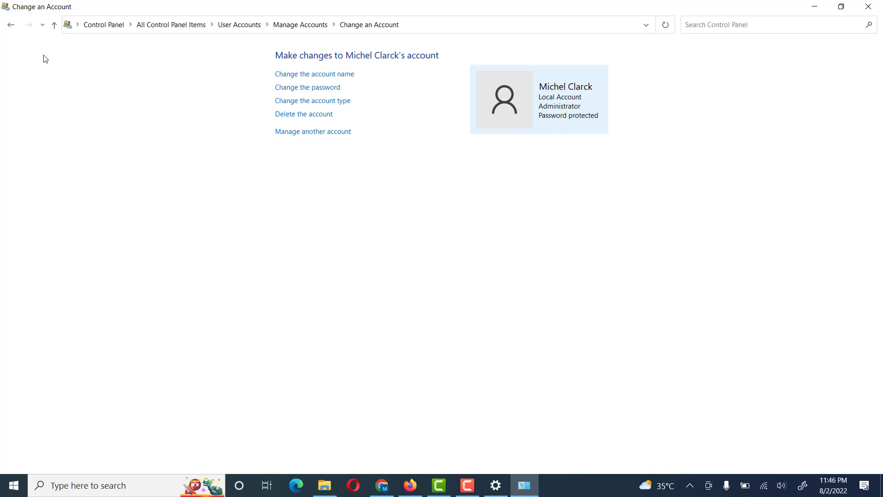
Step: Navigate back up to User Accounts and open Manage another account
{"action": "left_click", "coordinate": [13, 25]}
{"action": "left_click", "coordinate": [13, 26]}
{"action": "left_click", "coordinate": [228, 25]}
{"action": "left_click", "coordinate": [197, 143]}
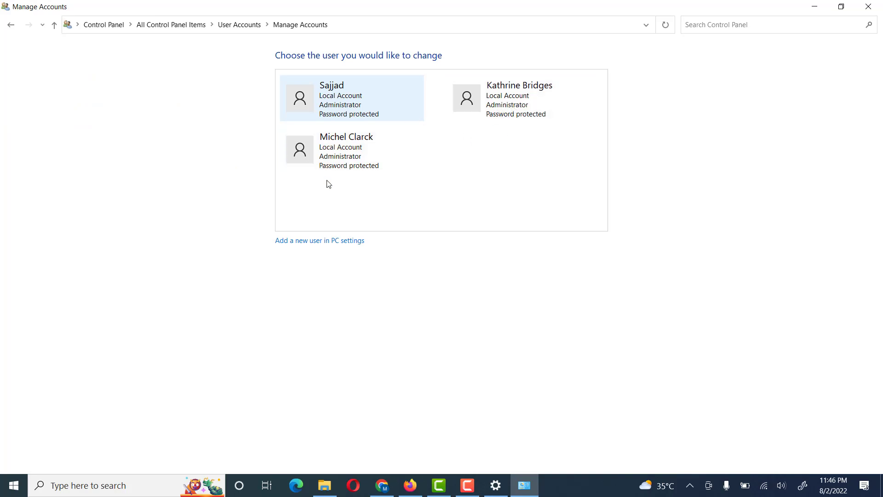
Step: Change the top-right account's type to Standard and minimize Control Panel
{"action": "left_click", "coordinate": [492, 103]}
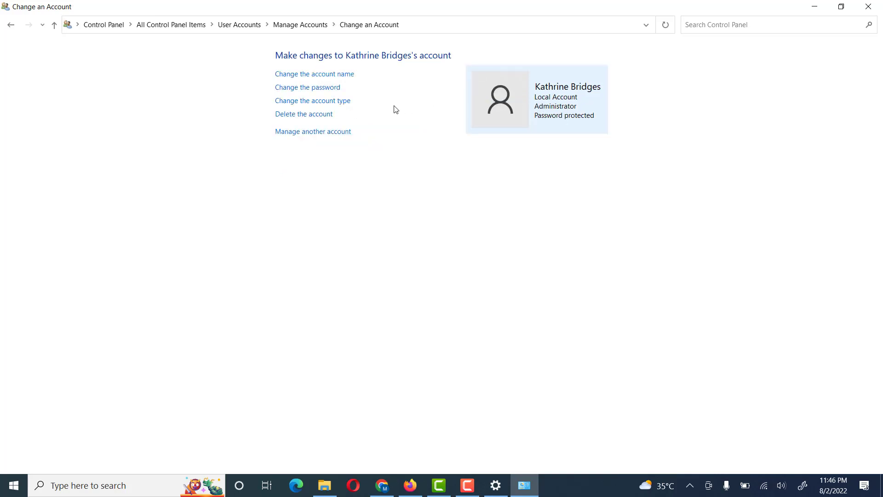
{"action": "left_click", "coordinate": [309, 105]}
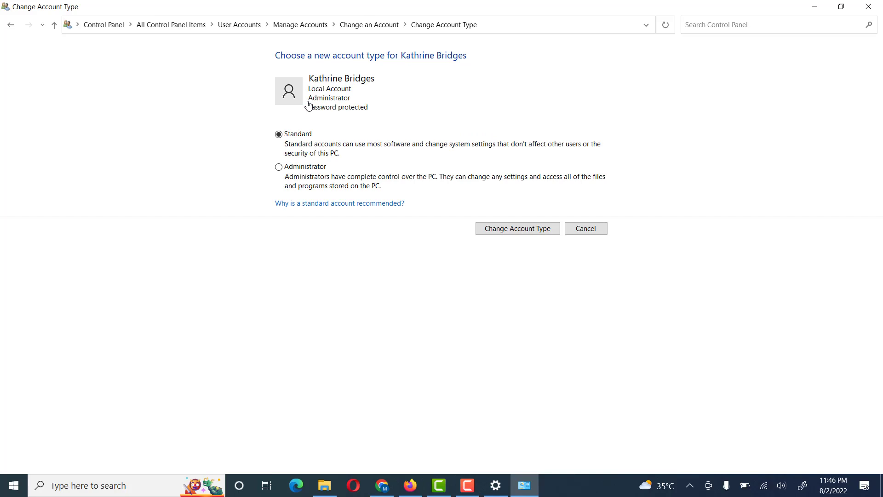
{"action": "left_click", "coordinate": [508, 228]}
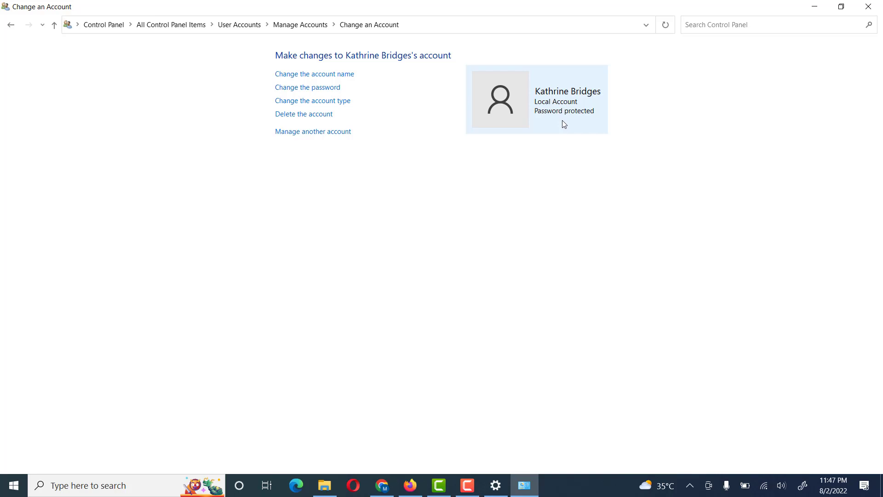
{"action": "left_click", "coordinate": [809, 7]}
Step: Open Computer Management via This PC > Manage, maximize it, and expand Local Users and Groups
{"action": "right_click", "coordinate": [28, 72]}
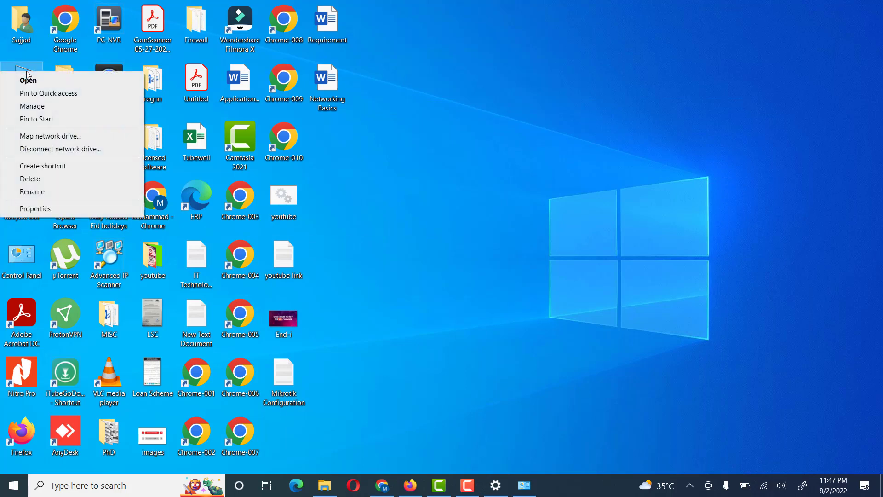
{"action": "left_click", "coordinate": [33, 106]}
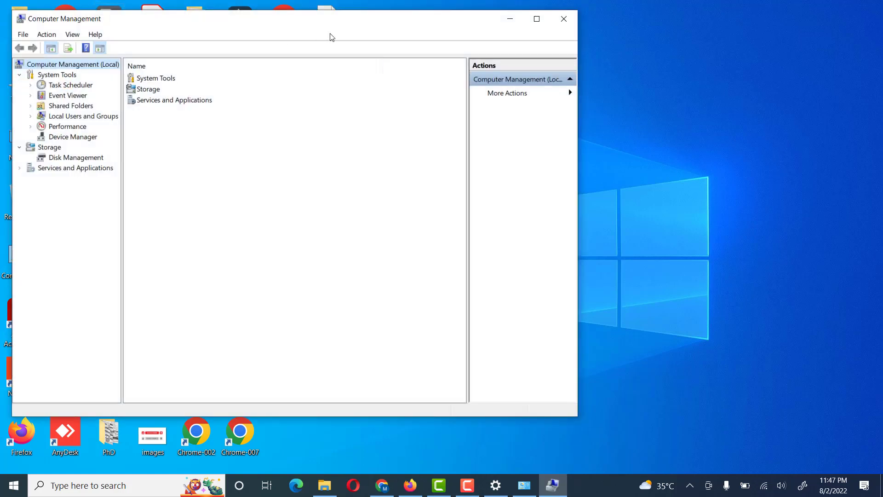
{"action": "double_click", "coordinate": [336, 28]}
{"action": "double_click", "coordinate": [51, 102]}
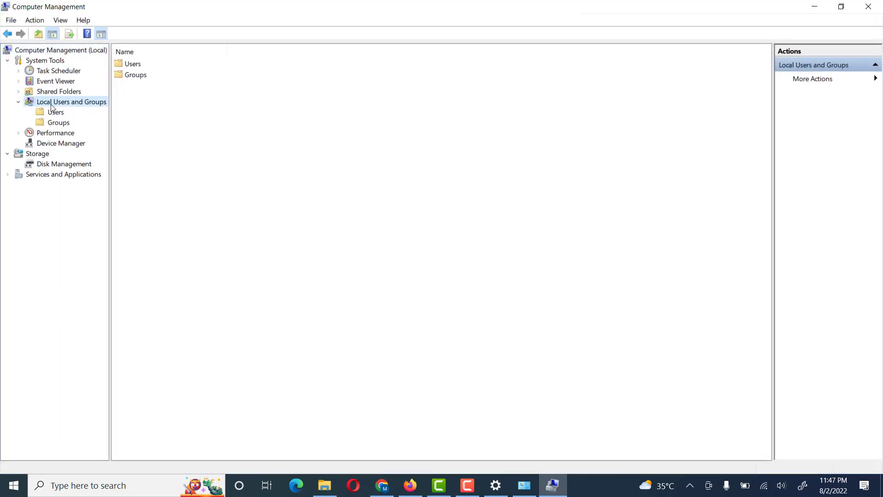
Step: Inspect the other administrator's Member Of tab (Administrators and Users) and cancel without changes
{"action": "left_click", "coordinate": [63, 112]}
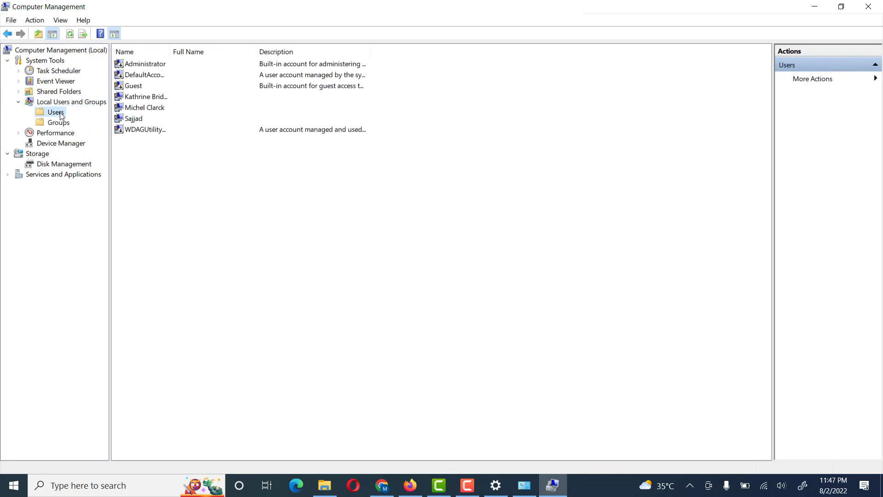
{"action": "left_click", "coordinate": [138, 109]}
{"action": "right_click", "coordinate": [138, 110]}
{"action": "left_click", "coordinate": [159, 181]}
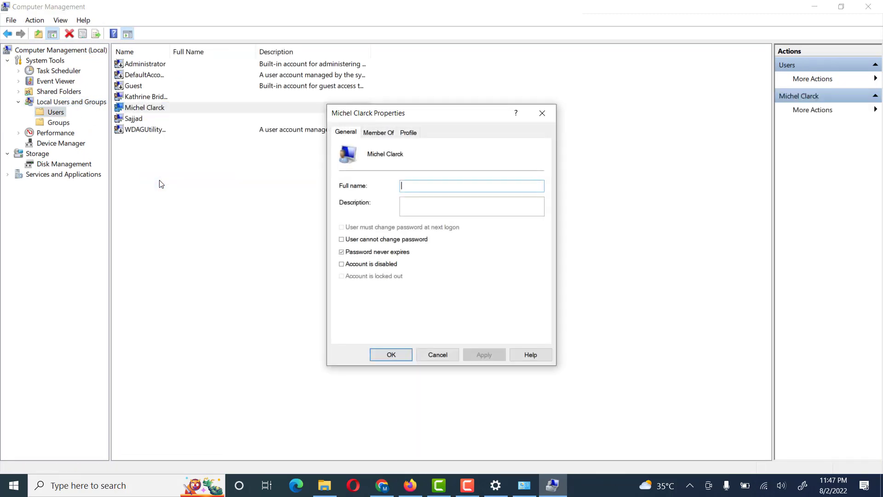
{"action": "left_click", "coordinate": [381, 134]}
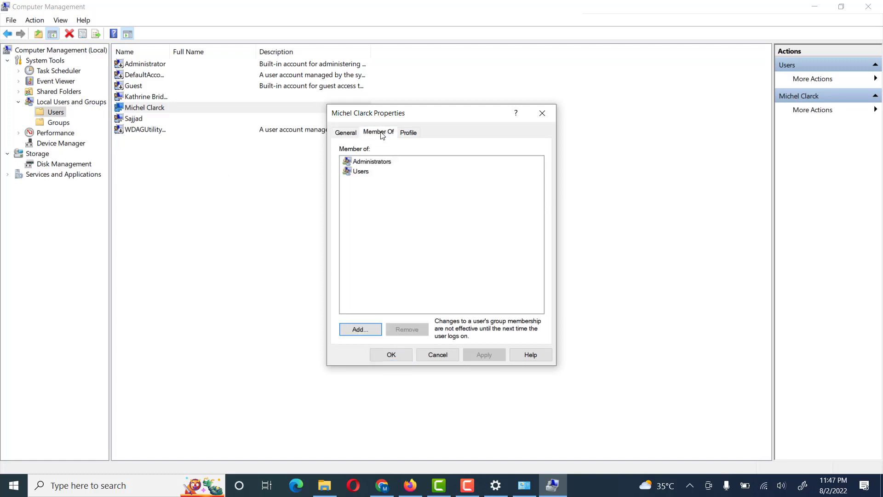
{"action": "left_click", "coordinate": [377, 161]}
{"action": "left_click", "coordinate": [367, 170]}
{"action": "left_click", "coordinate": [373, 162]}
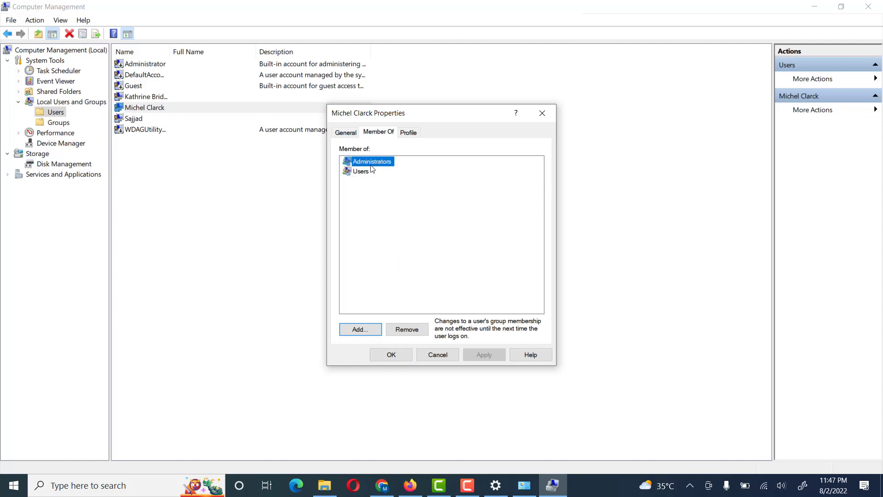
{"action": "left_click", "coordinate": [437, 357]}
{"action": "right_click", "coordinate": [150, 98]}
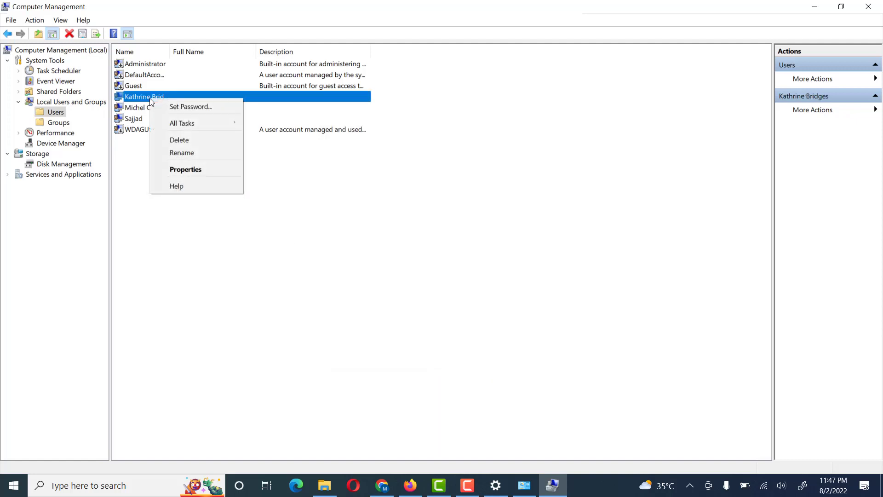
Step: Add the Administrators group to the demoted account's Member Of list via Advanced > Find Now
{"action": "left_click", "coordinate": [175, 169]}
{"action": "left_click", "coordinate": [380, 135]}
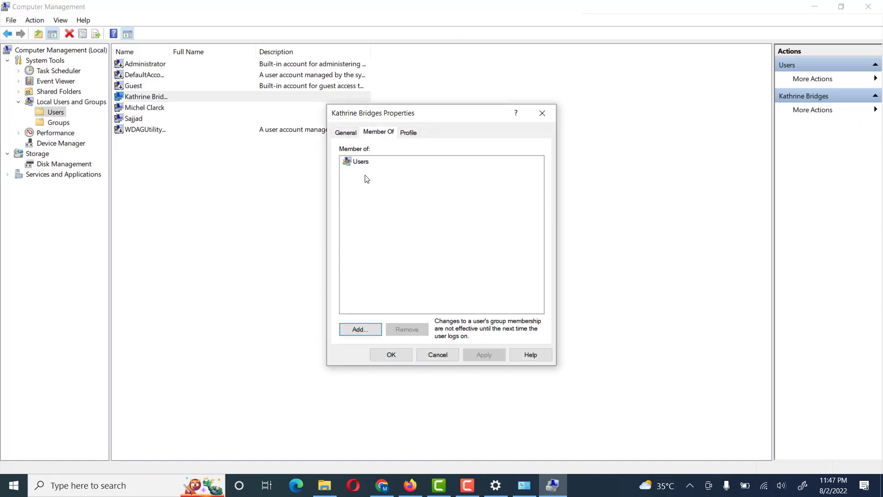
{"action": "left_click", "coordinate": [361, 163]}
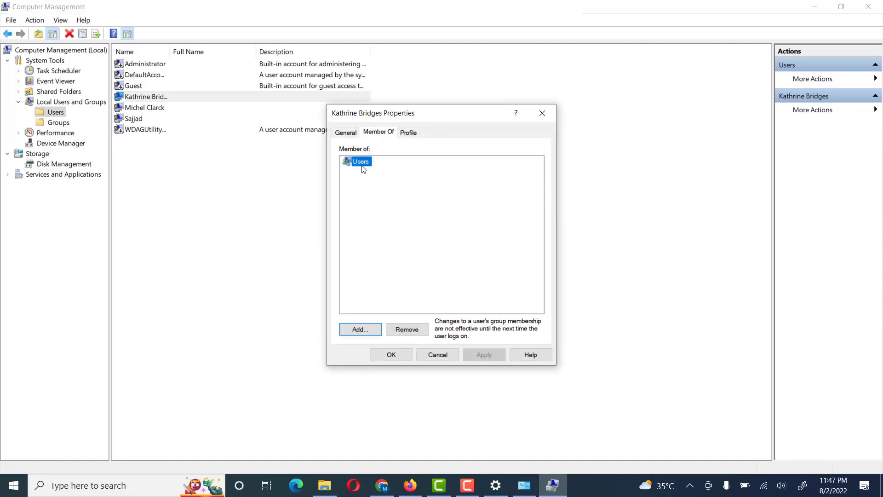
{"action": "left_click", "coordinate": [362, 329]}
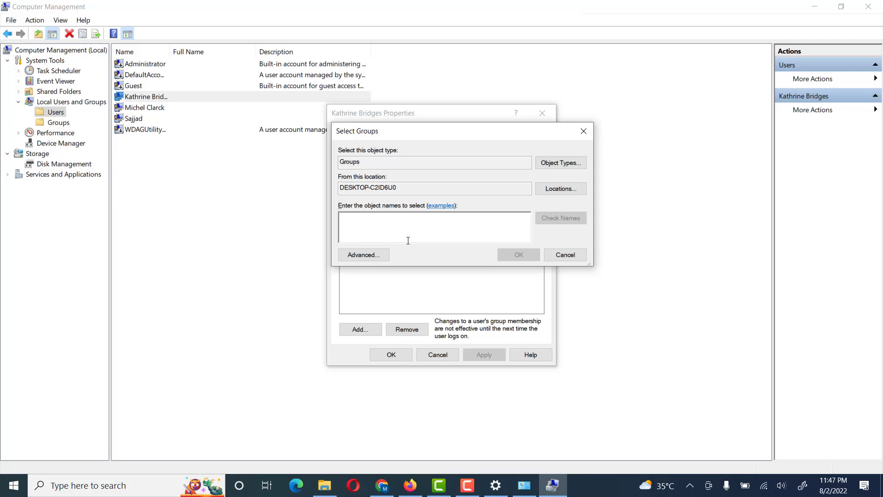
{"action": "left_click", "coordinate": [362, 254]}
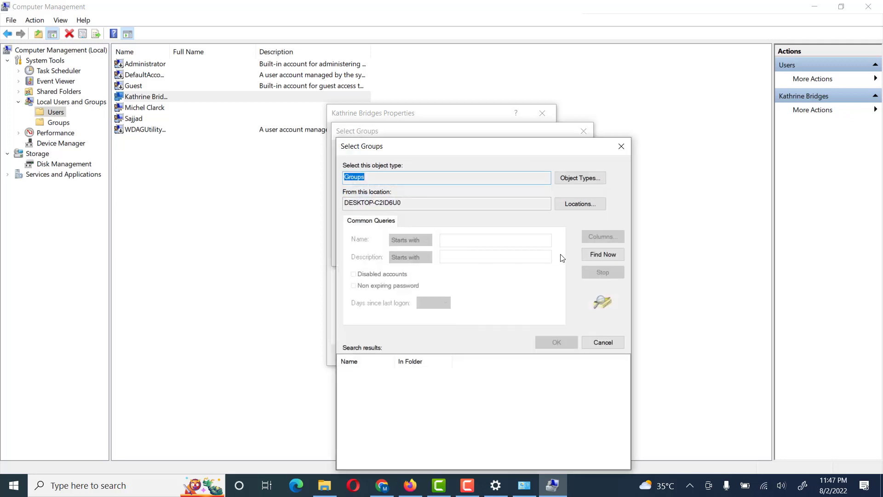
{"action": "left_click", "coordinate": [603, 256]}
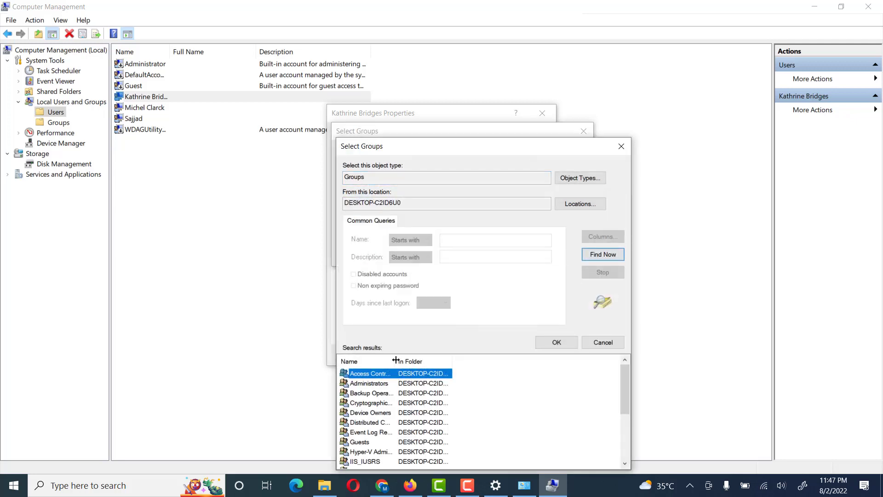
{"action": "left_click_drag", "start_coordinate": [395, 360], "coordinate": [415, 360]}
{"action": "left_click_drag", "start_coordinate": [481, 149], "coordinate": [575, 63]}
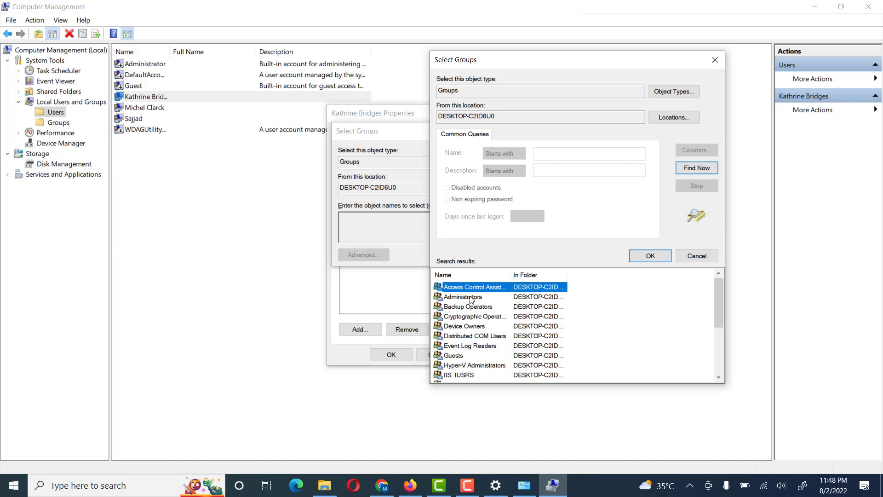
{"action": "left_click", "coordinate": [471, 298]}
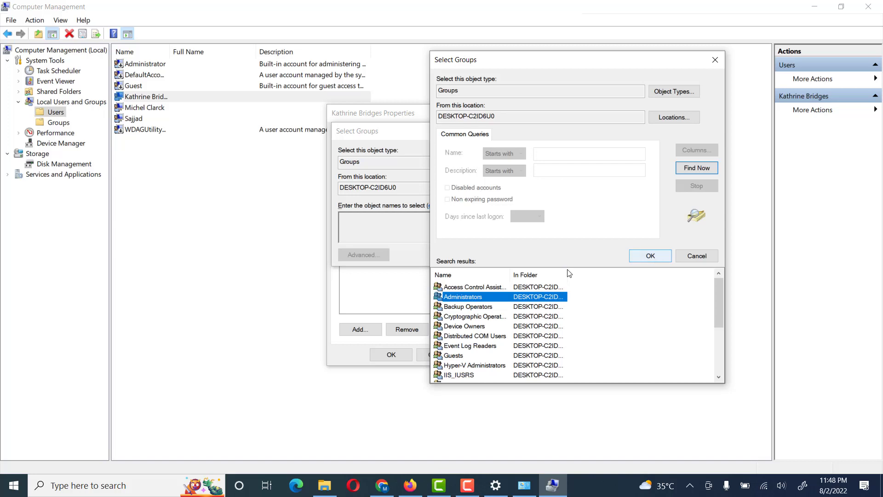
{"action": "left_click", "coordinate": [648, 255]}
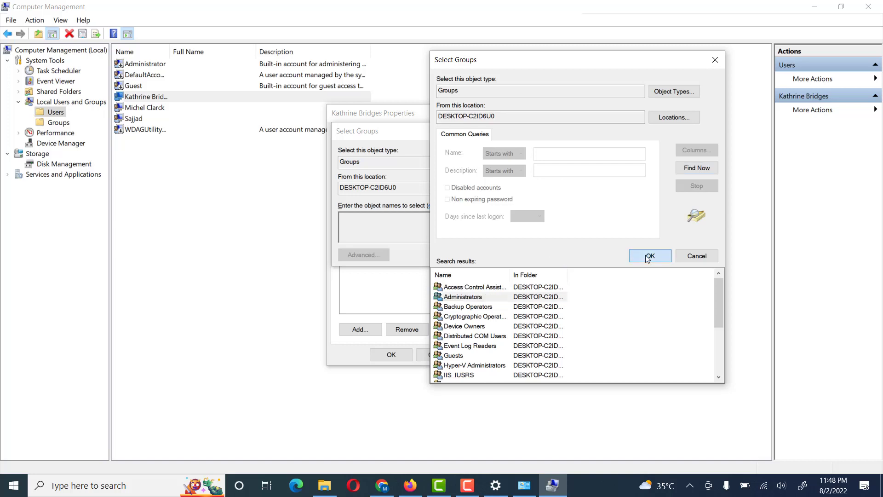
{"action": "left_click", "coordinate": [507, 255]}
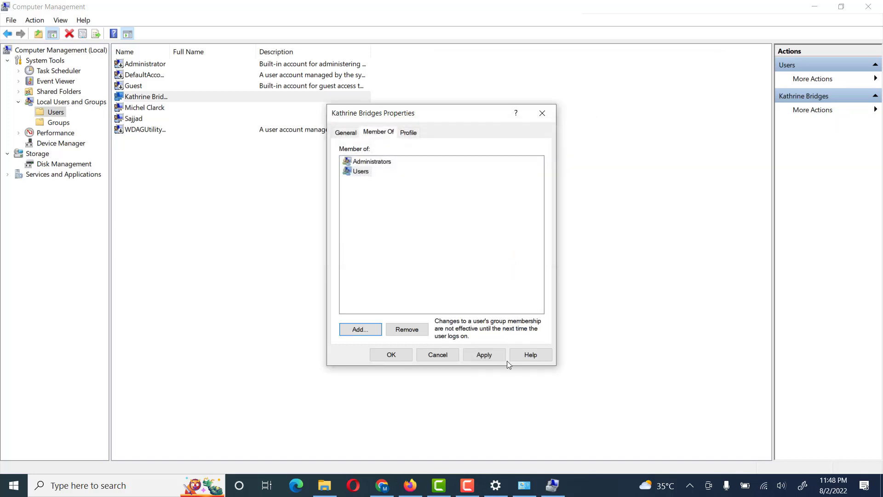
Step: Apply the new Administrators membership and review the account's Users and Administrators group entries
{"action": "left_click", "coordinate": [485, 354]}
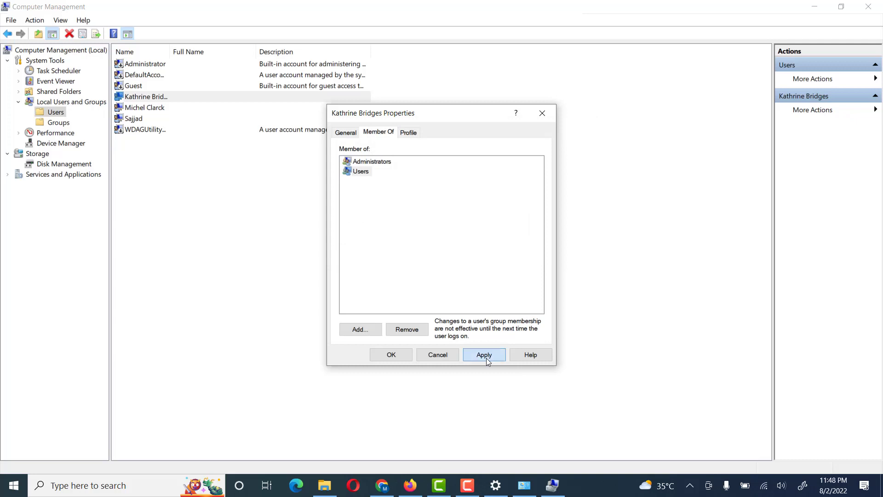
{"action": "left_click", "coordinate": [379, 164]}
{"action": "left_click", "coordinate": [344, 135]}
{"action": "left_click", "coordinate": [374, 134]}
{"action": "left_click", "coordinate": [368, 160]}
{"action": "left_click", "coordinate": [365, 174]}
{"action": "left_click", "coordinate": [365, 166]}
{"action": "left_click", "coordinate": [366, 171]}
{"action": "left_click", "coordinate": [366, 165]}
{"action": "left_click", "coordinate": [365, 173]}
{"action": "left_click", "coordinate": [365, 174]}
{"action": "left_click", "coordinate": [365, 166]}
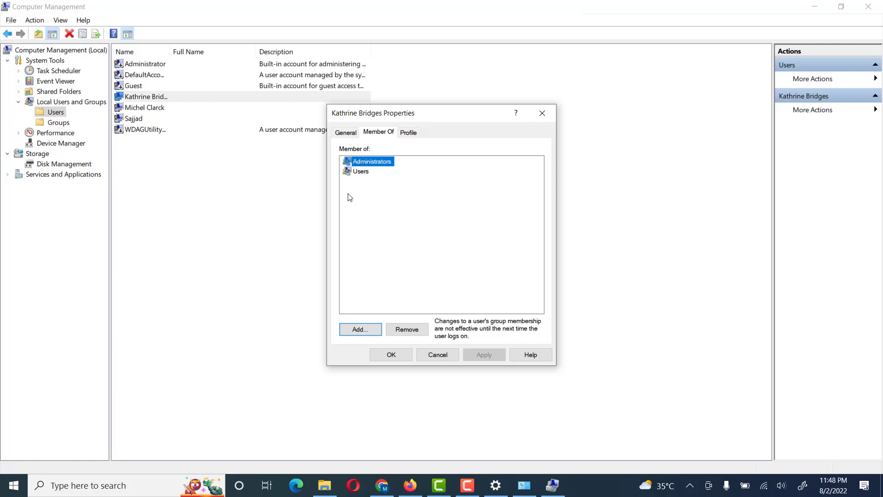
Step: Remove the account from the Users group, apply the change, and close its Properties
{"action": "left_click", "coordinate": [361, 172]}
{"action": "left_click", "coordinate": [408, 328]}
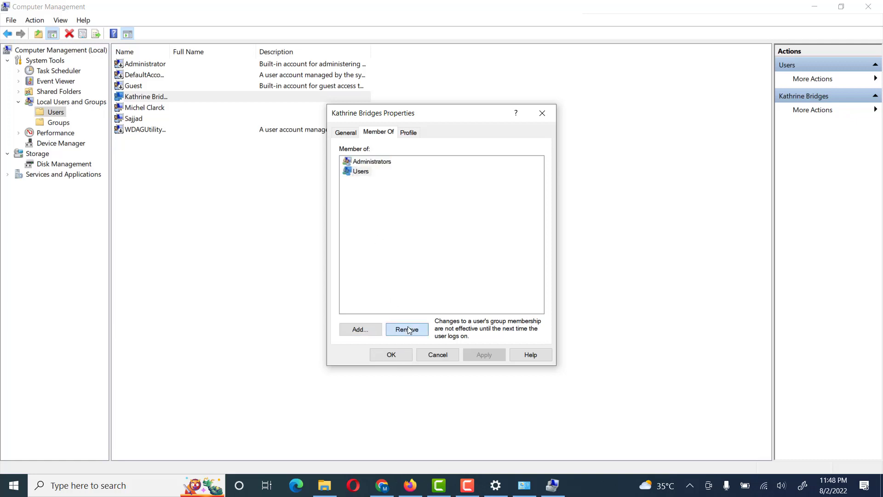
{"action": "left_click", "coordinate": [503, 357]}
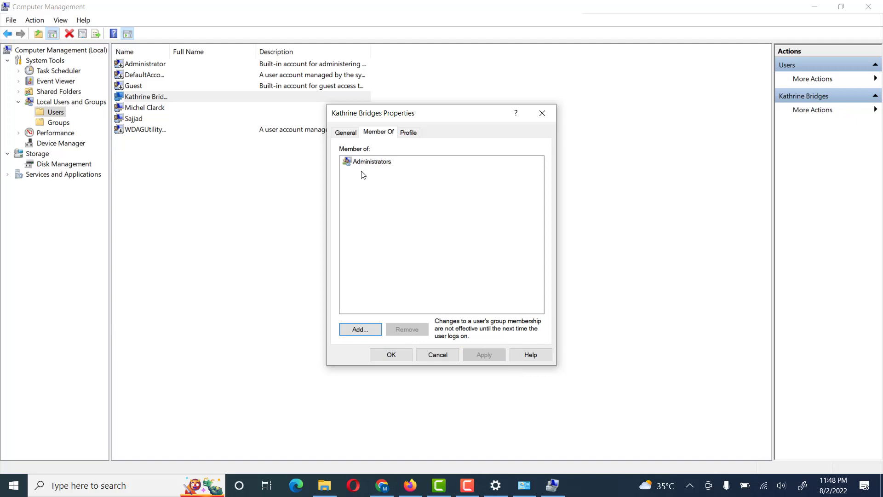
{"action": "left_click", "coordinate": [382, 359]}
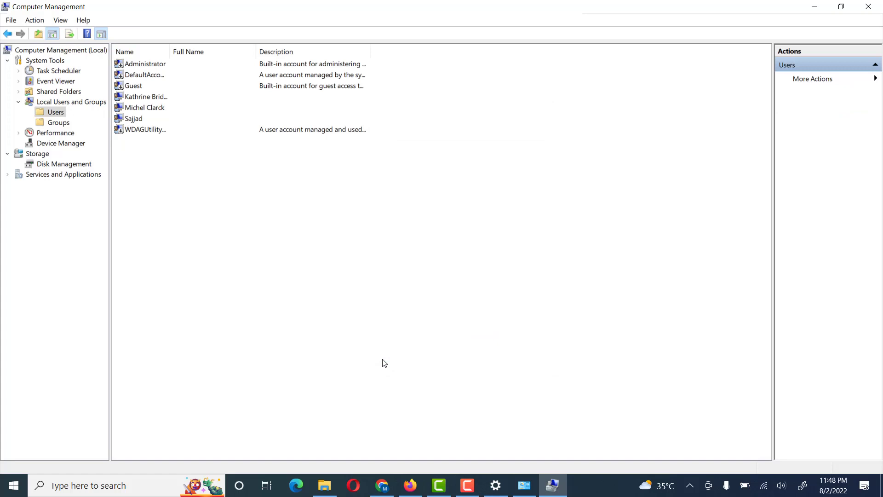